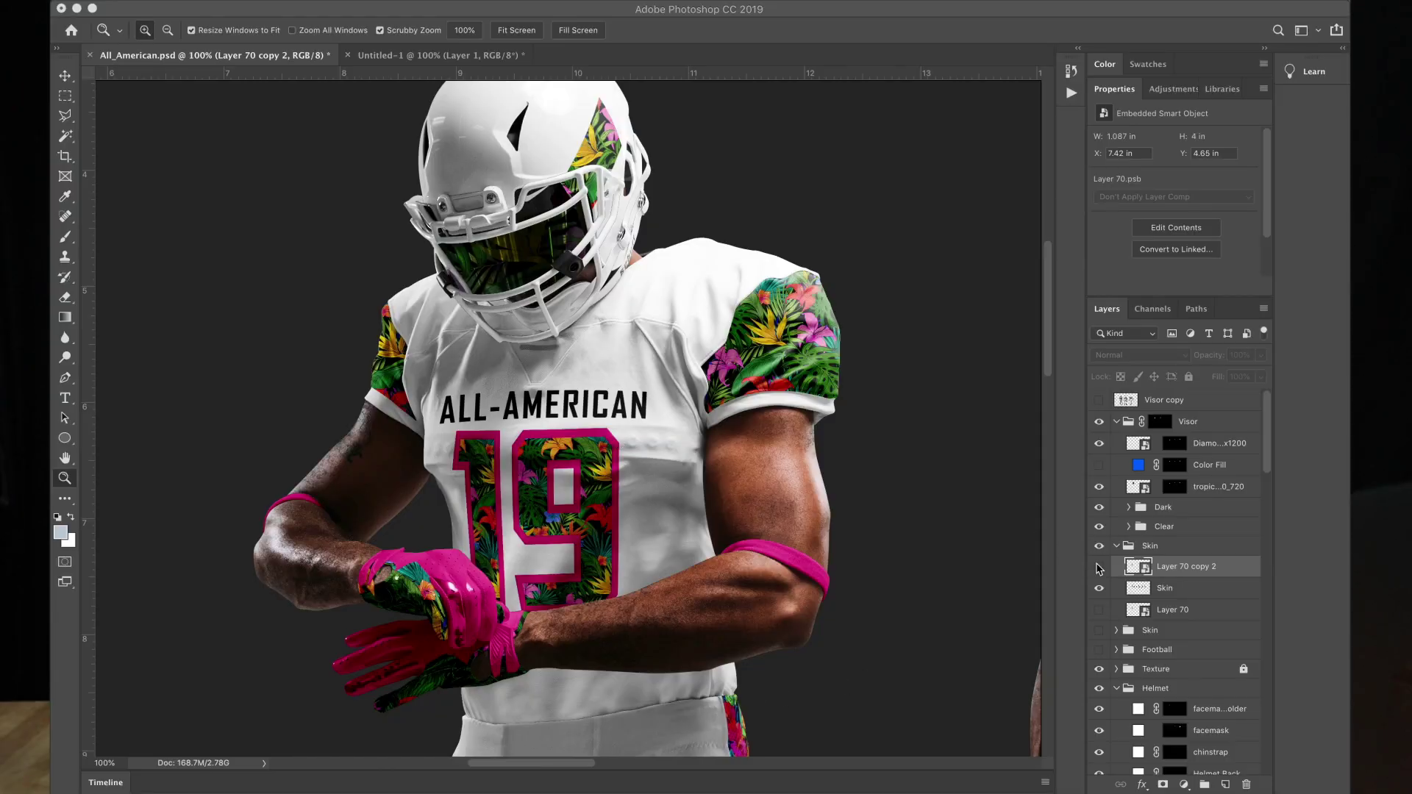
Step: Show Layer 70 copy 2, convert it to a smart object, and set its blend mode to Multiply
{"action": "left_click", "coordinate": [1098, 567]}
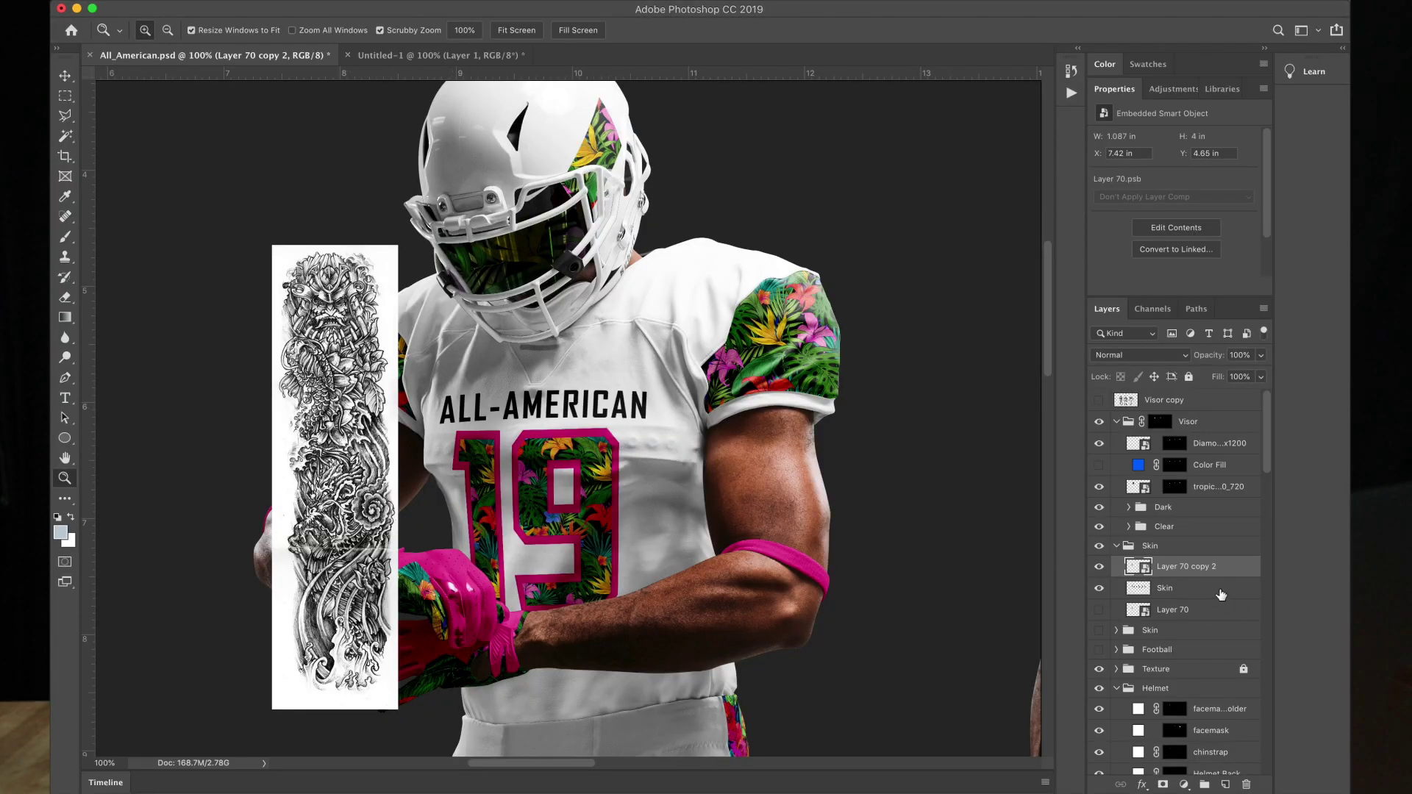
{"action": "right_click", "coordinate": [1199, 567]}
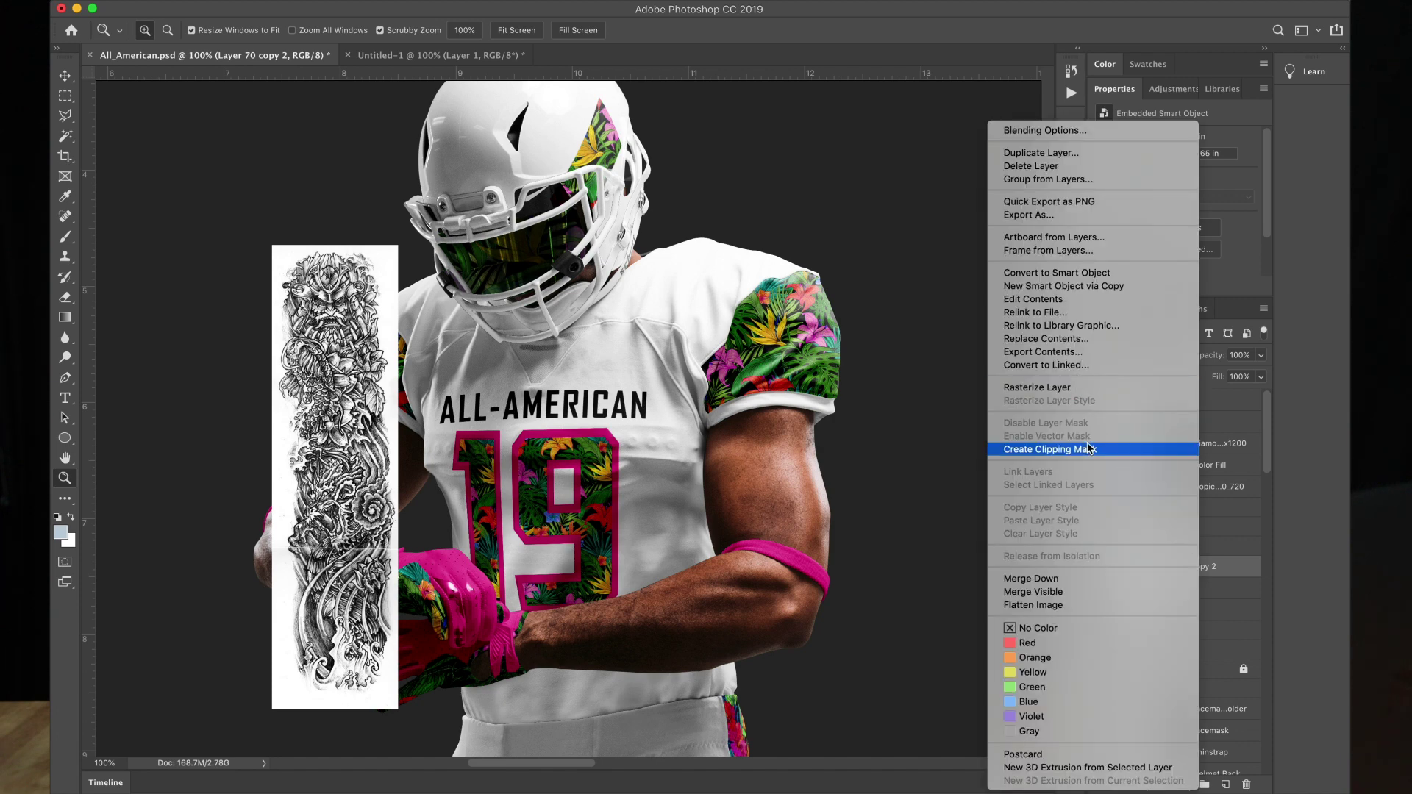
{"action": "left_click", "coordinate": [1099, 274]}
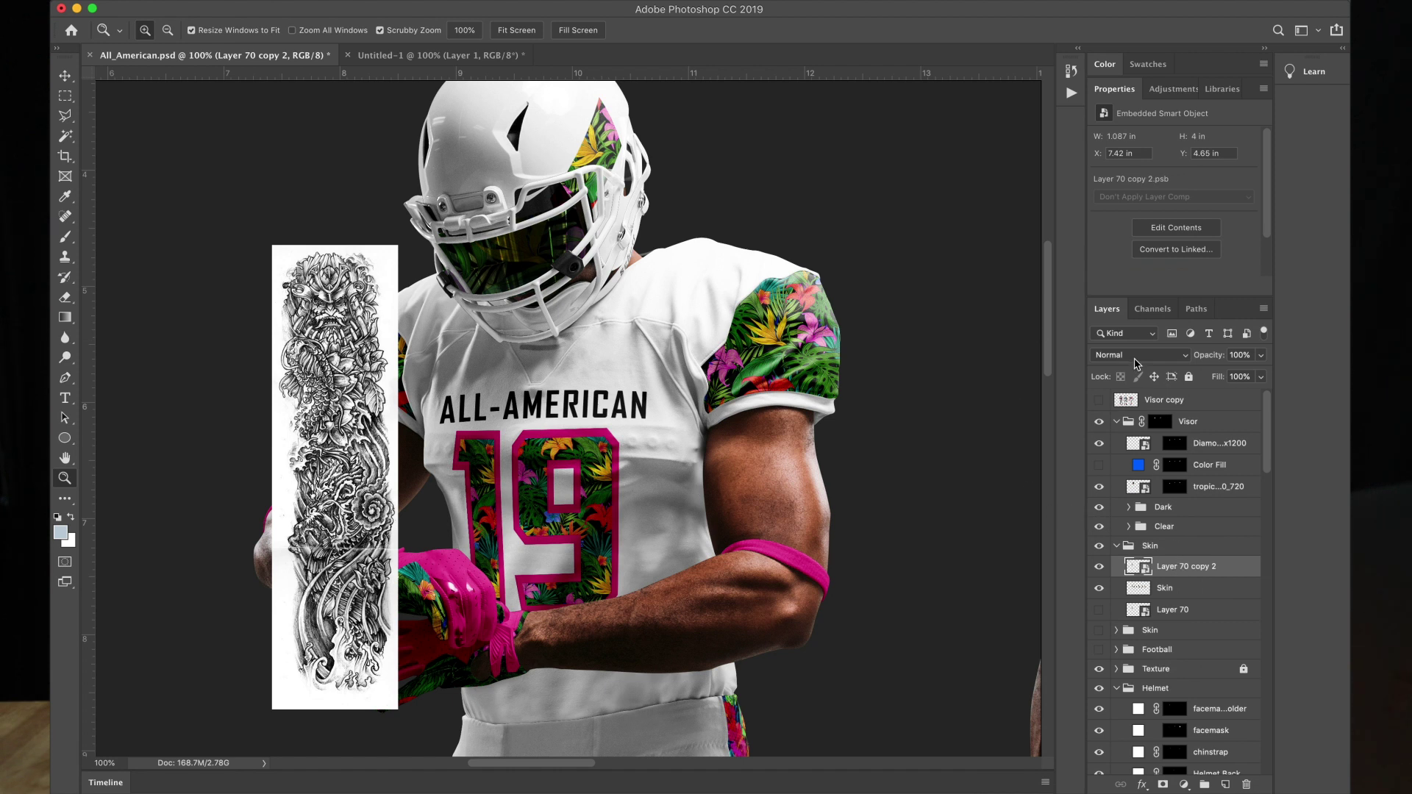
{"action": "left_click", "coordinate": [1137, 358]}
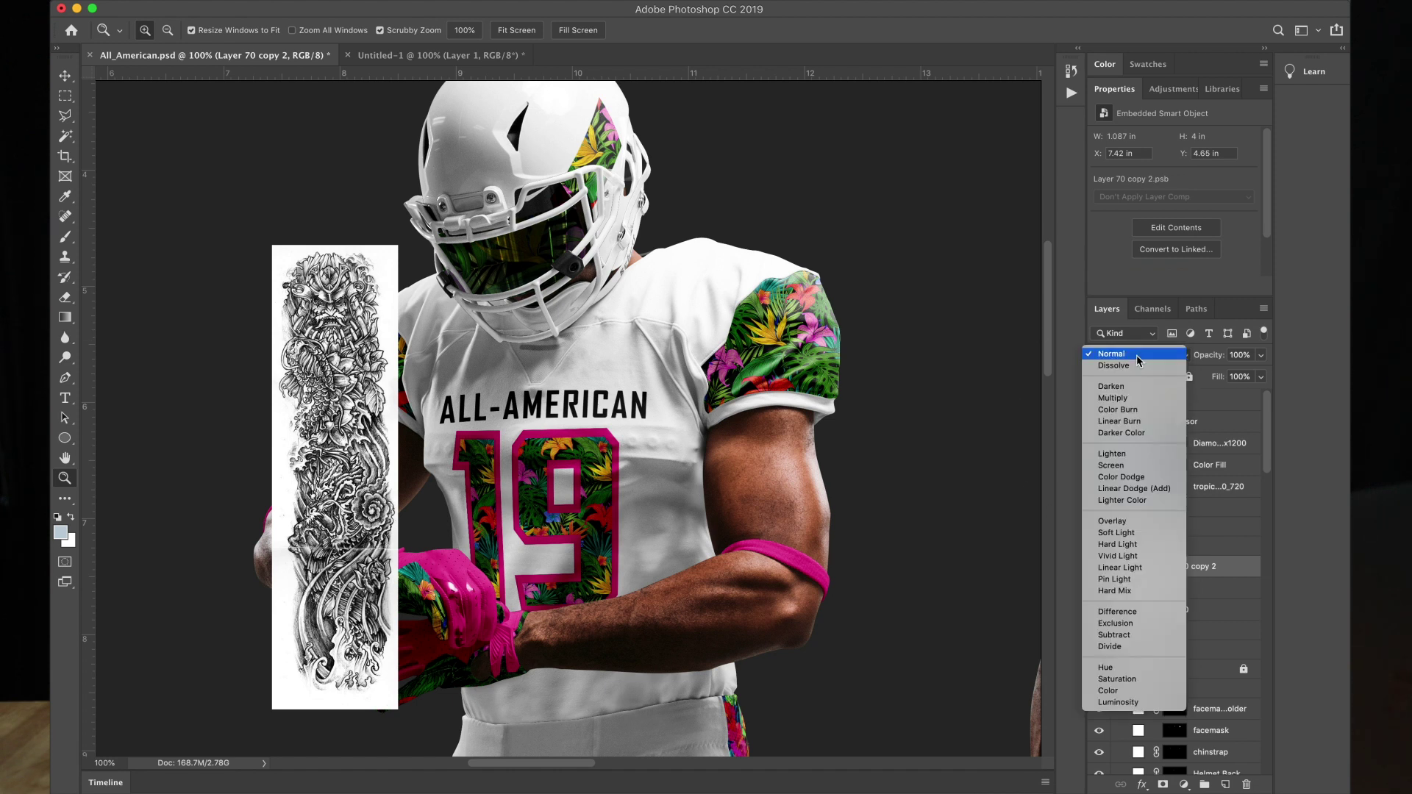
{"action": "left_click", "coordinate": [1131, 403]}
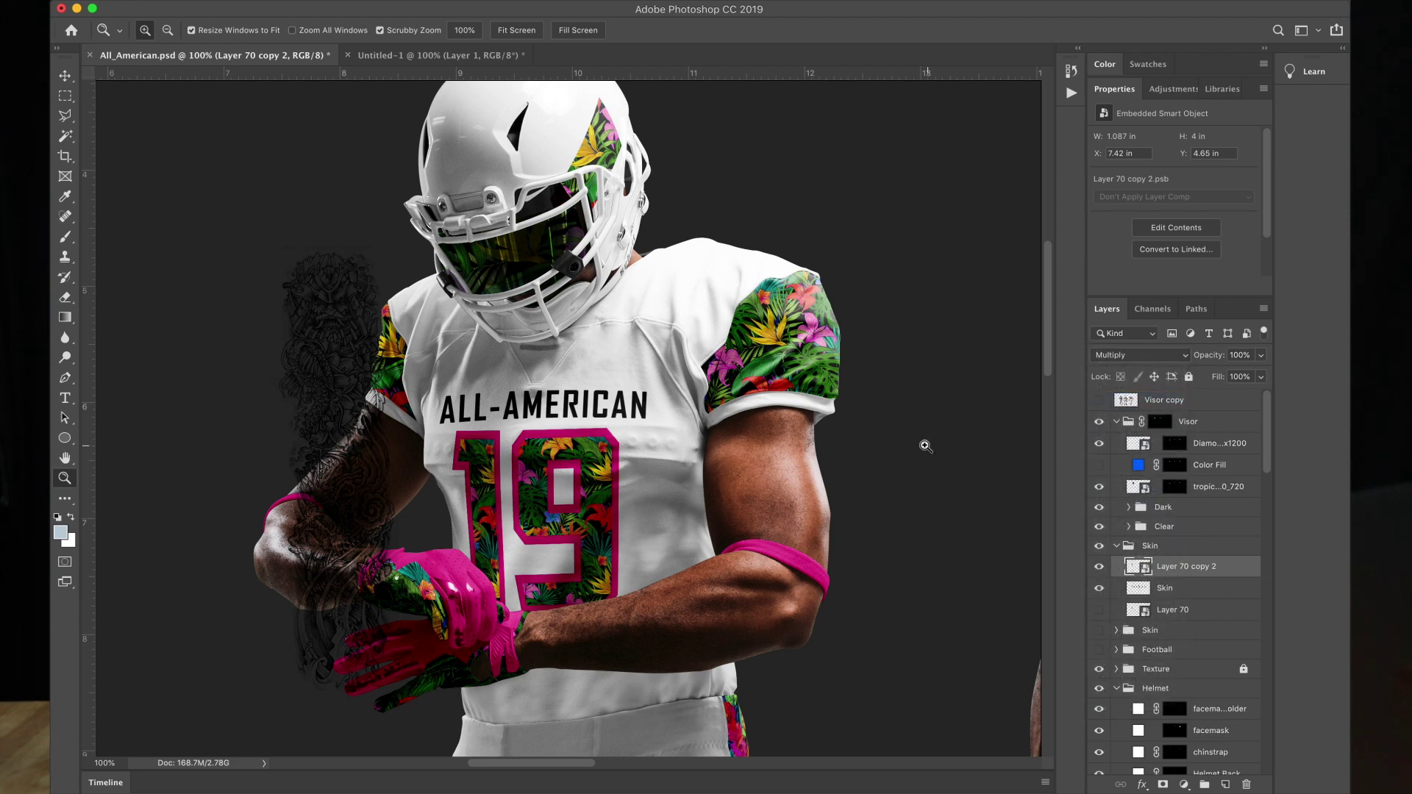
Step: Move the tattoo onto the right arm at X 11.22 in, Y 5.42 in, ready for transforming
{"action": "key", "text": "v"}
{"action": "left_click_drag", "start_coordinate": [363, 487], "coordinate": [744, 514]}
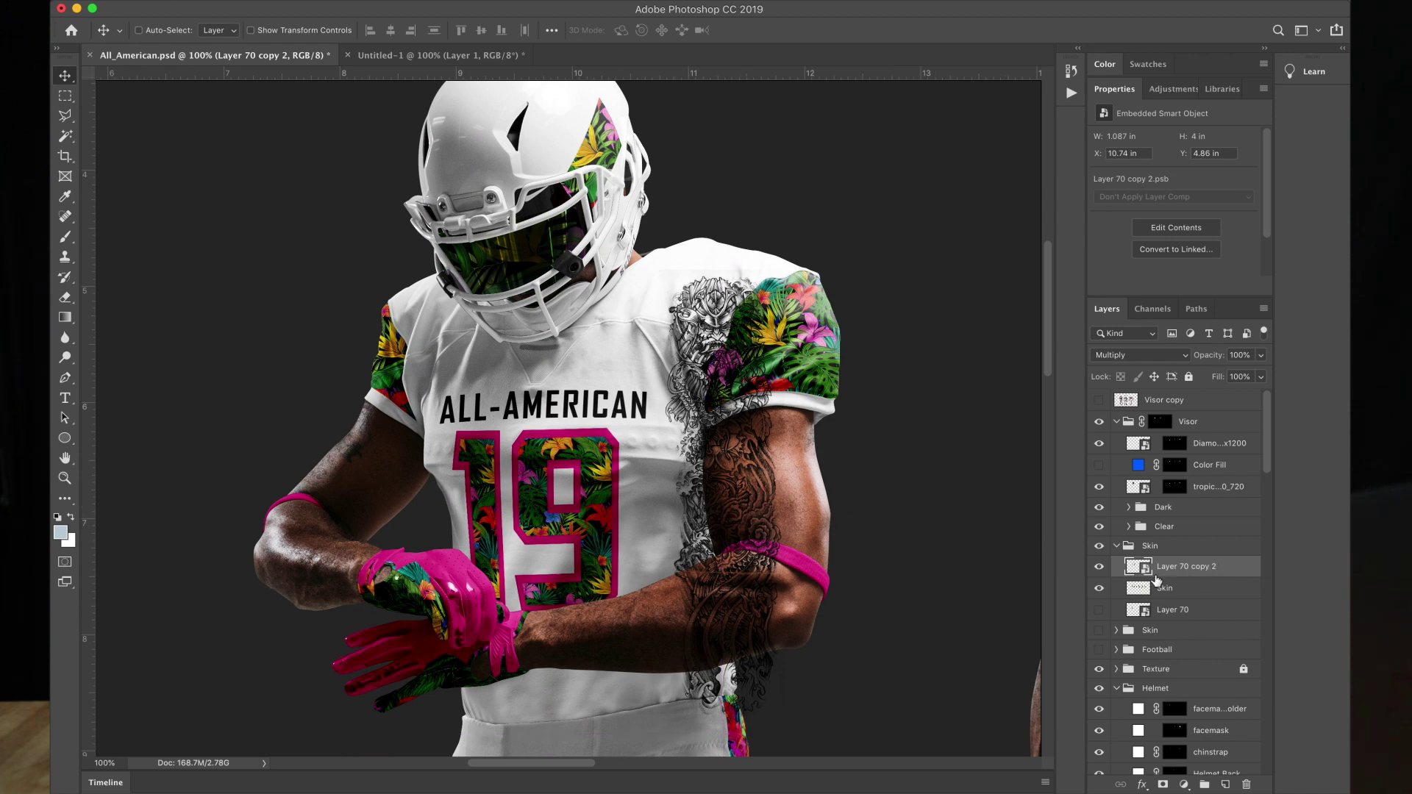
{"action": "left_click_drag", "start_coordinate": [738, 435], "coordinate": [792, 502]}
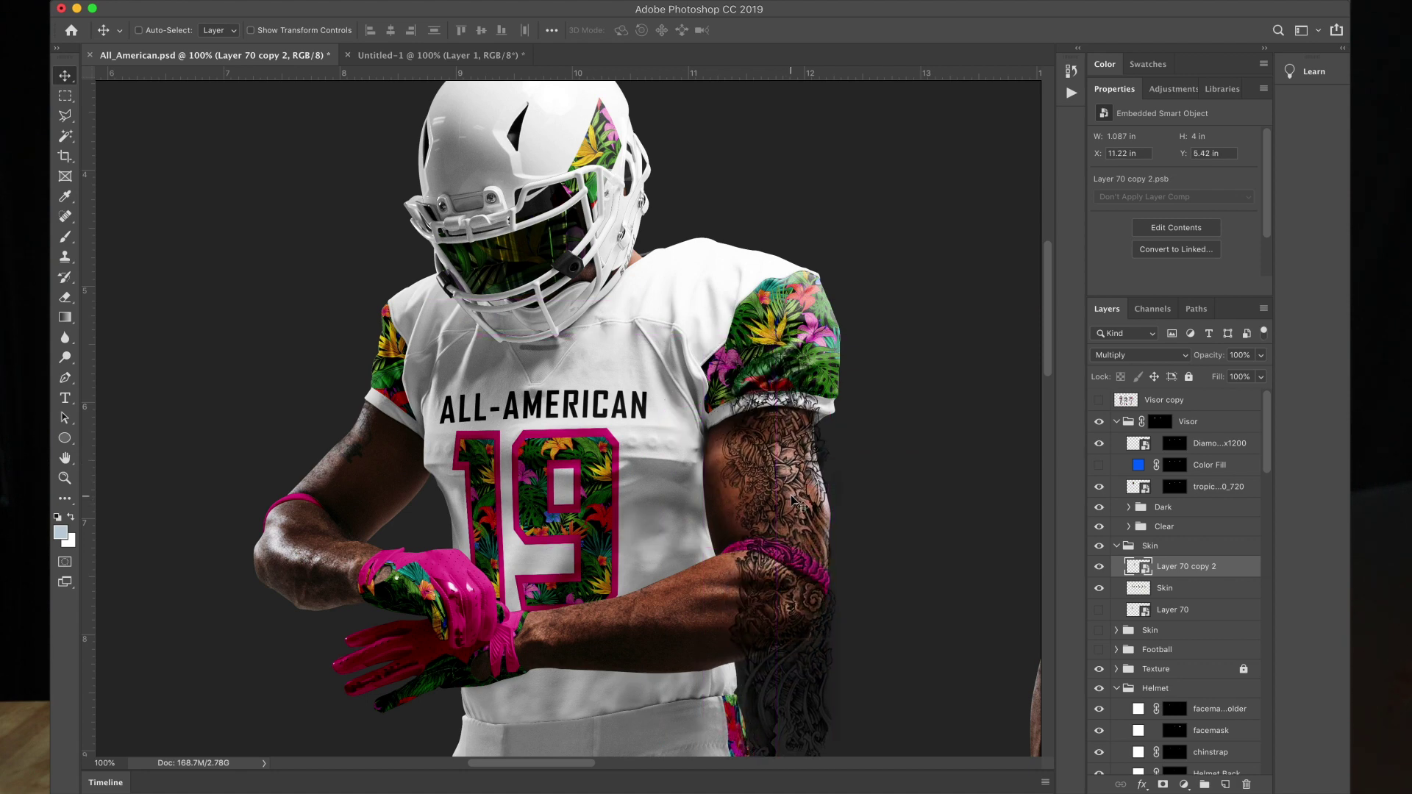
{"action": "key", "text": "super+t"}
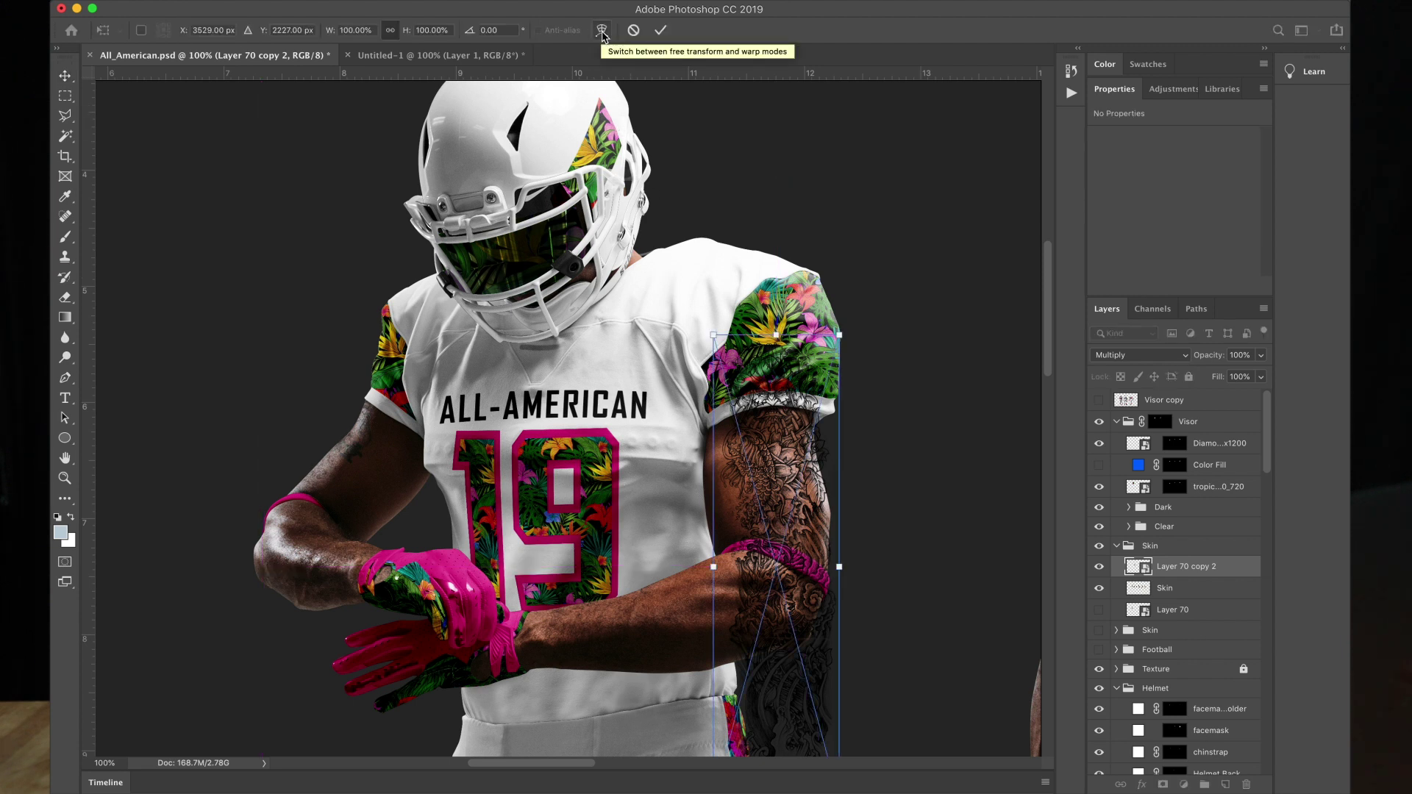
Step: Custom-warp the tattoo, bending its corners and bottom edge to wrap the forearm and bicep
{"action": "left_click", "coordinate": [602, 31]}
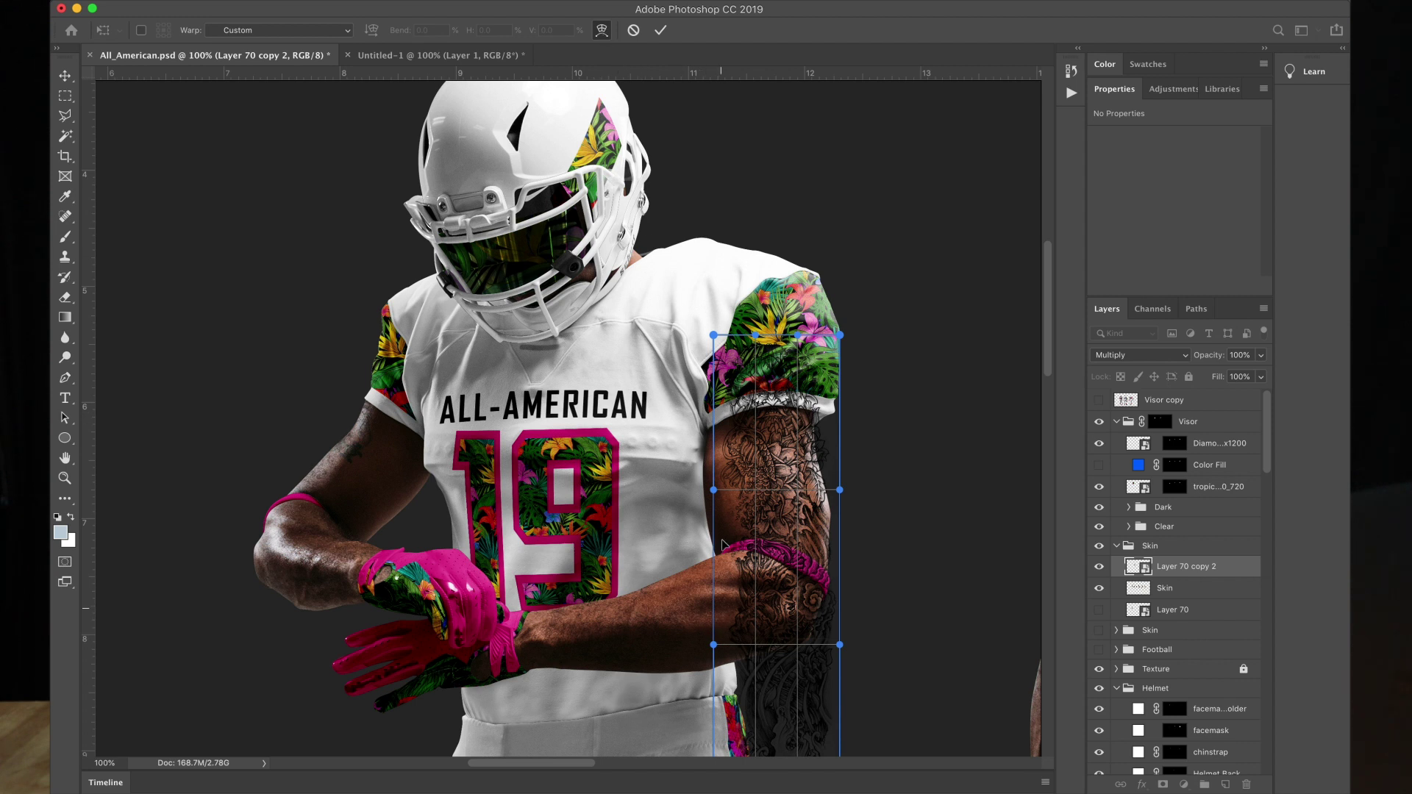
{"action": "scroll", "coordinate": [730, 431], "scroll_direction": "down", "scroll_amount": 1}
{"action": "left_click_drag", "start_coordinate": [712, 314], "coordinate": [713, 355]}
{"action": "left_click_drag", "start_coordinate": [842, 318], "coordinate": [839, 347]}
{"action": "scroll", "coordinate": [761, 631], "scroll_direction": "down", "scroll_amount": 5}
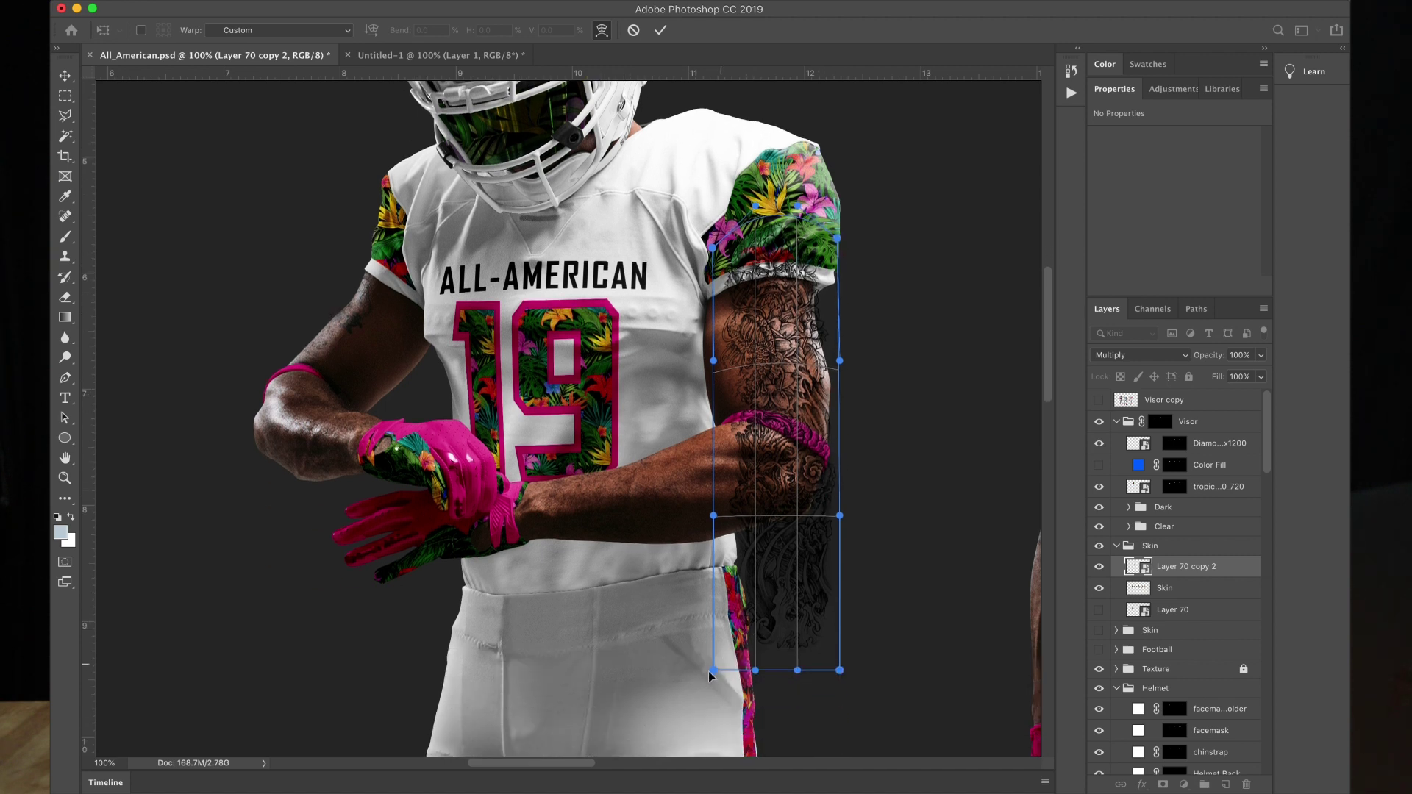
{"action": "left_click_drag", "start_coordinate": [711, 670], "coordinate": [531, 471]}
{"action": "left_click_drag", "start_coordinate": [757, 667], "coordinate": [525, 491]}
{"action": "left_click_drag", "start_coordinate": [840, 671], "coordinate": [523, 554]}
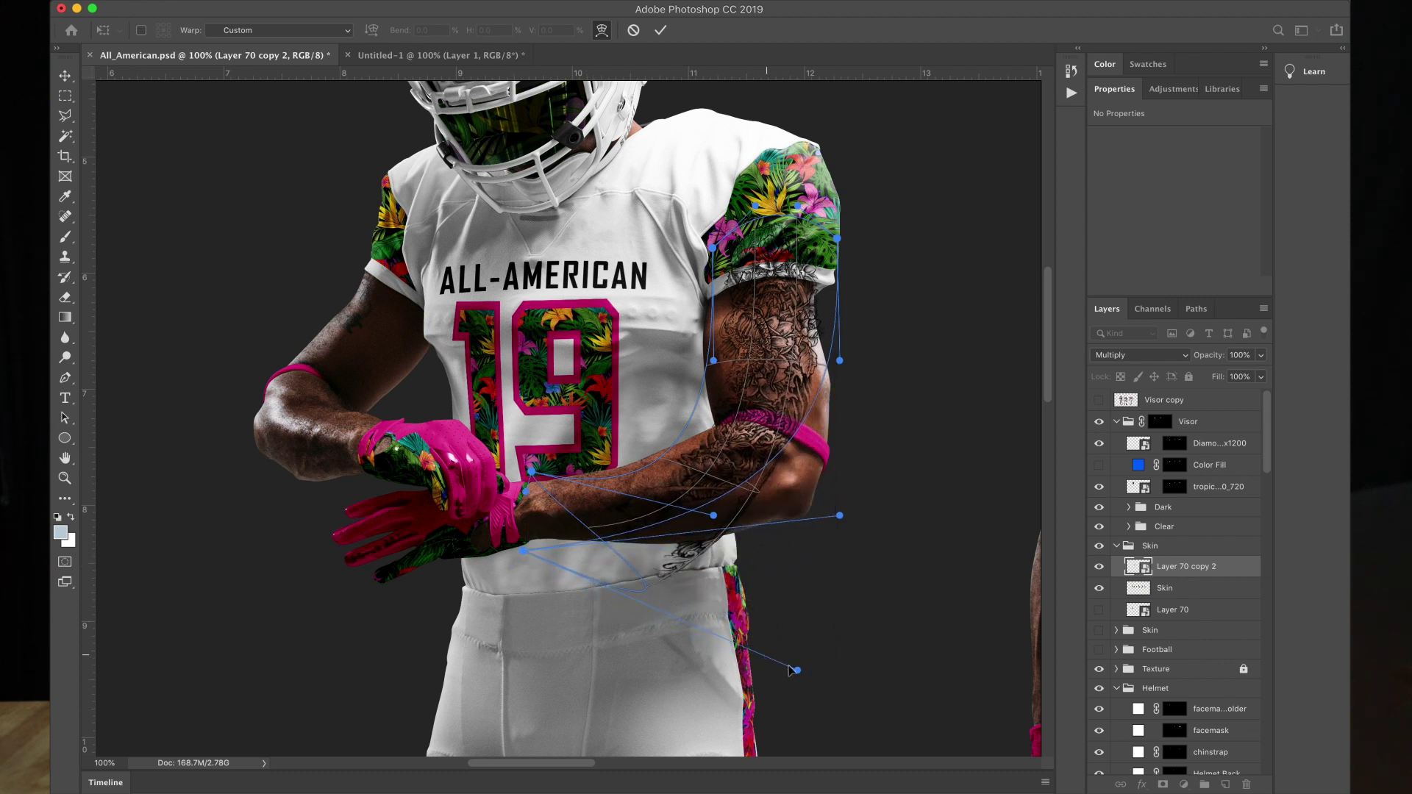
{"action": "left_click_drag", "start_coordinate": [795, 671], "coordinate": [519, 527]}
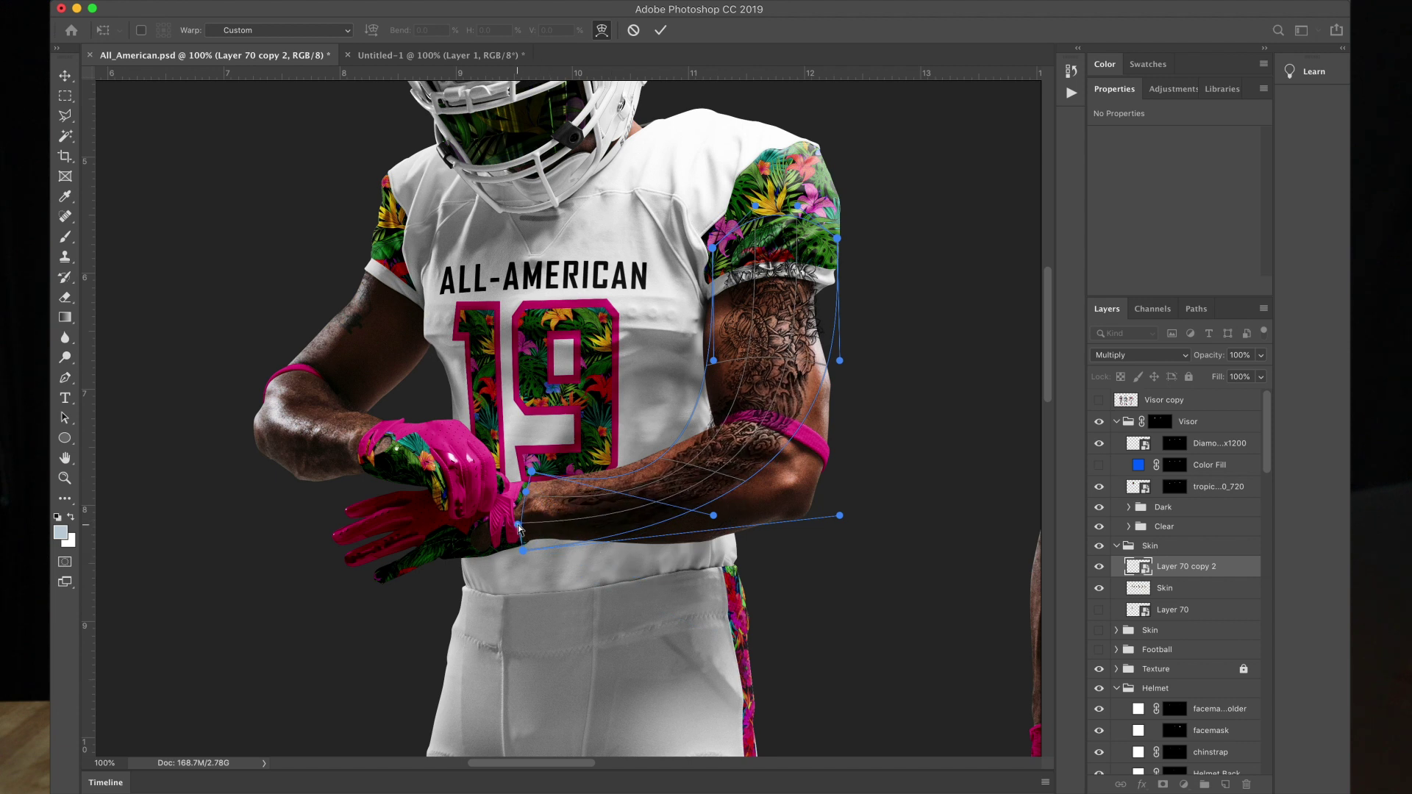
{"action": "left_click_drag", "start_coordinate": [783, 450], "coordinate": [822, 504]}
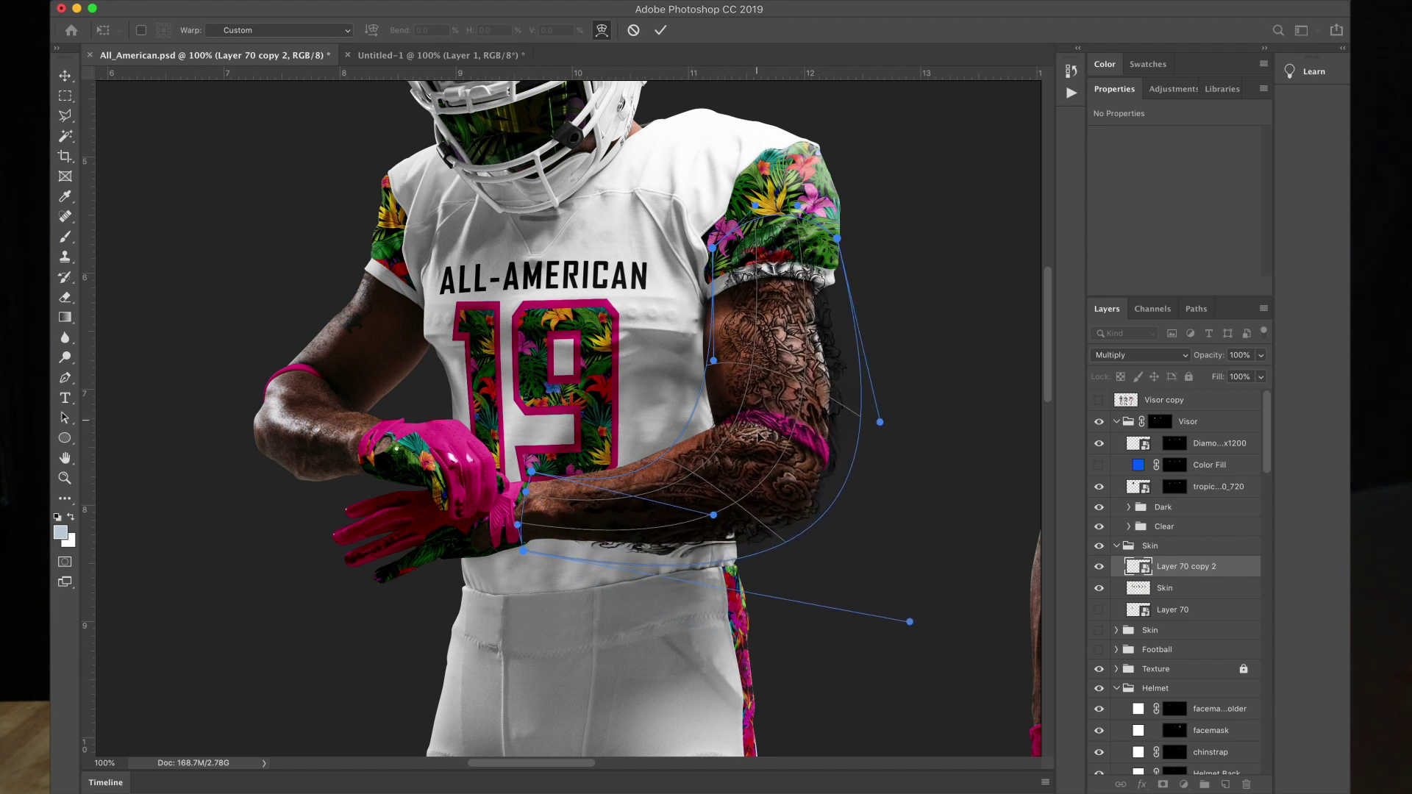
{"action": "left_click_drag", "start_coordinate": [732, 383], "coordinate": [733, 400]}
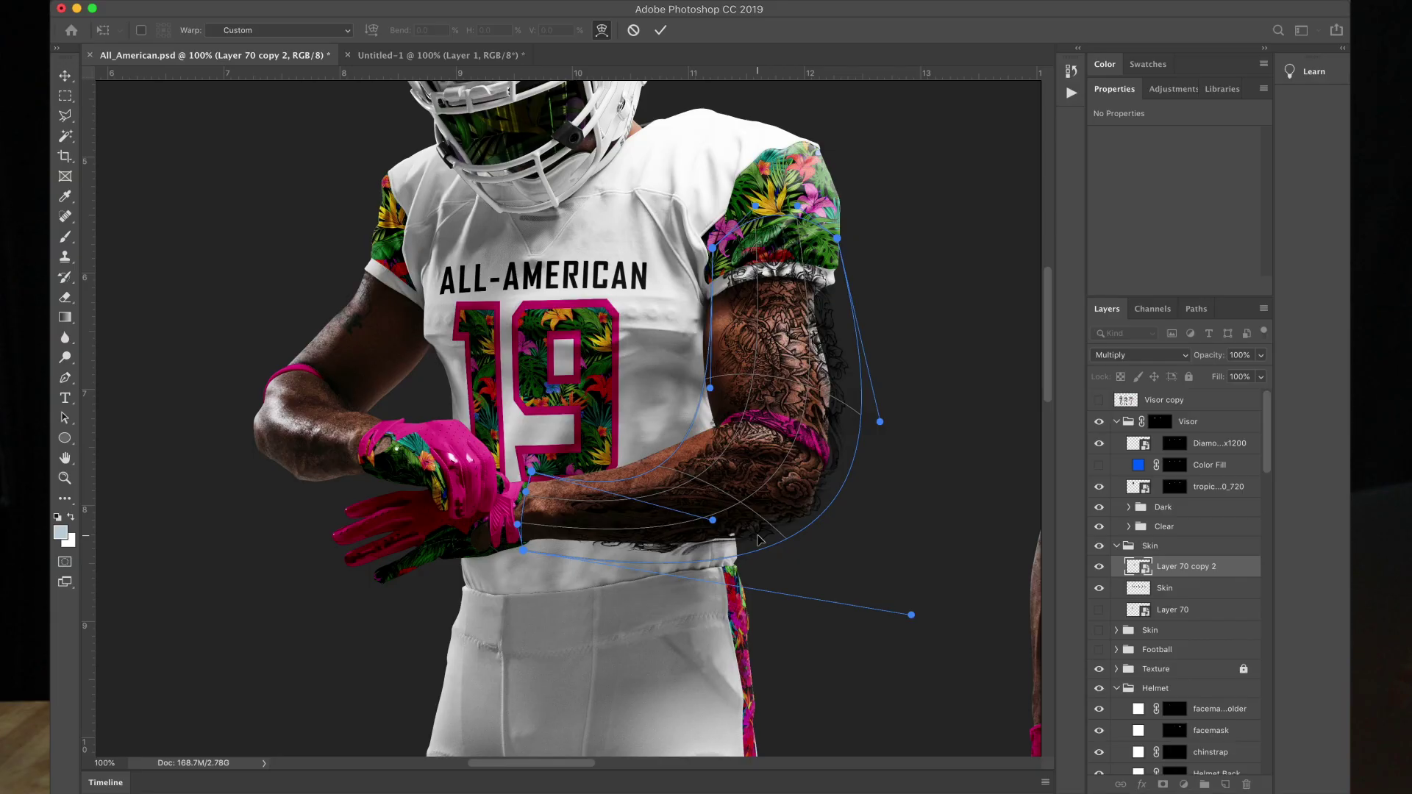
Step: Commit the warp and clip the tattoo to the Skin layer
{"action": "key", "text": "Return"}
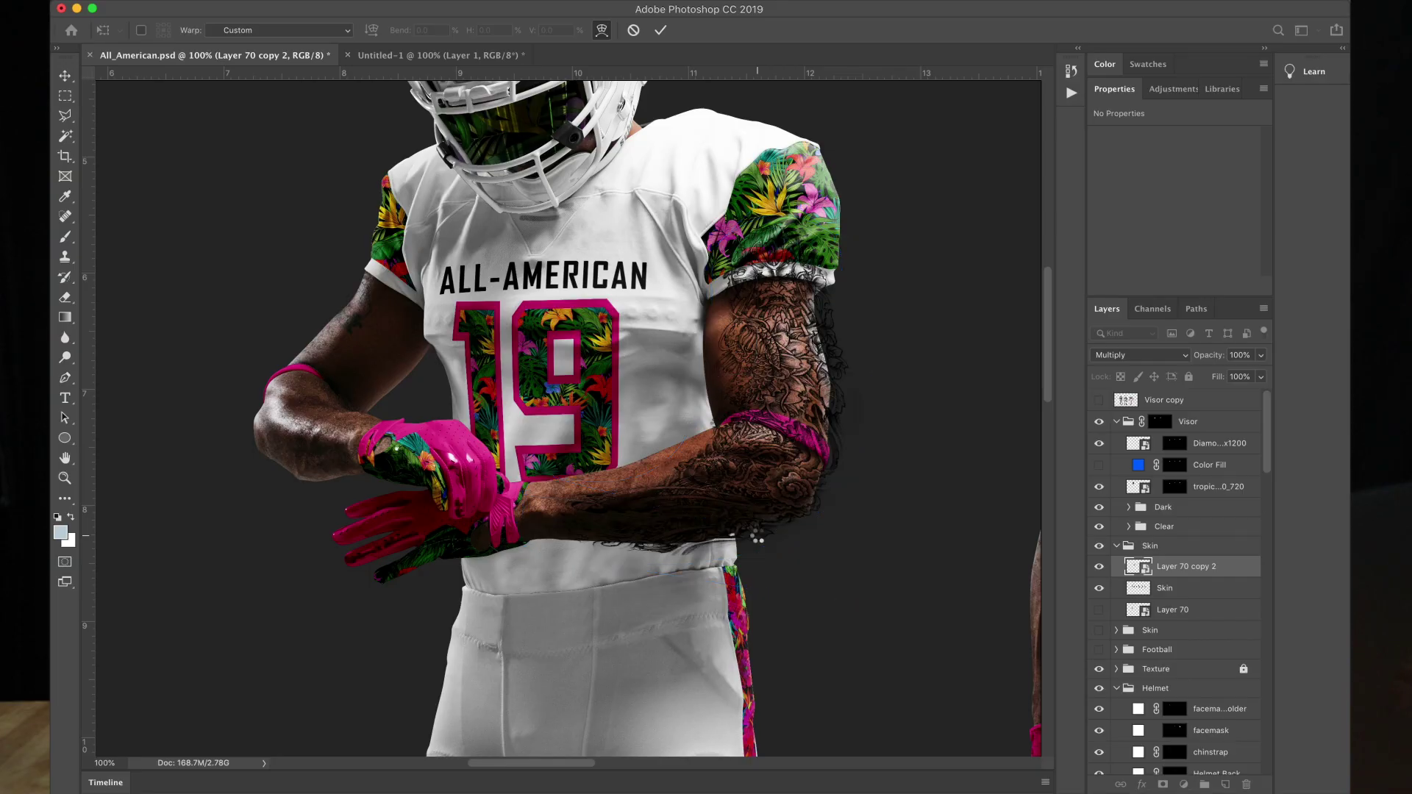
{"action": "right_click", "coordinate": [1221, 573]}
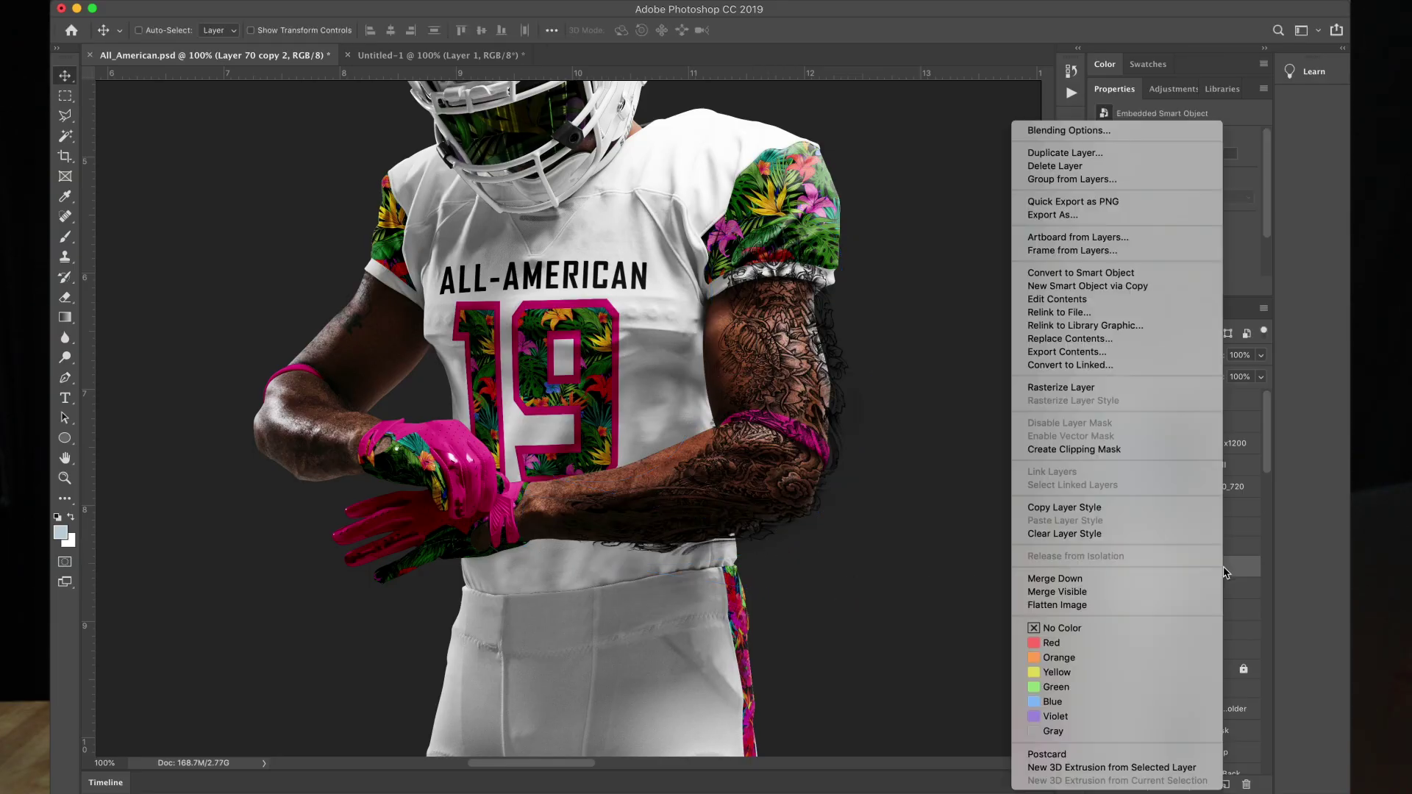
{"action": "left_click", "coordinate": [1146, 452]}
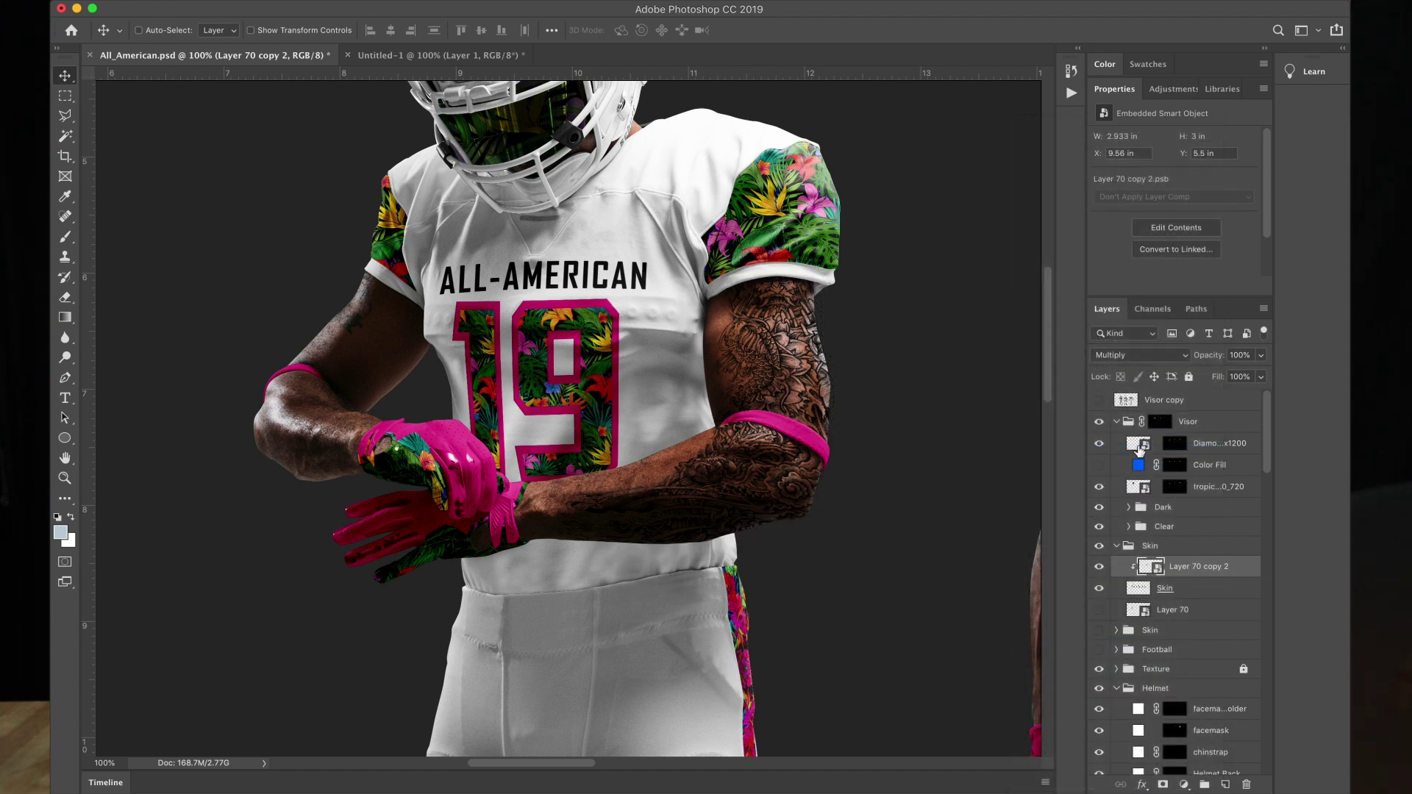
Step: Inspect the clipped tattoo up close, return to 100%, and open its Blending Options
{"action": "left_click", "coordinate": [761, 408], "text": "ctrl+space"}
{"action": "left_click_drag", "start_coordinate": [770, 471], "coordinate": [706, 466]}
{"action": "key", "text": "ctrl+r"}
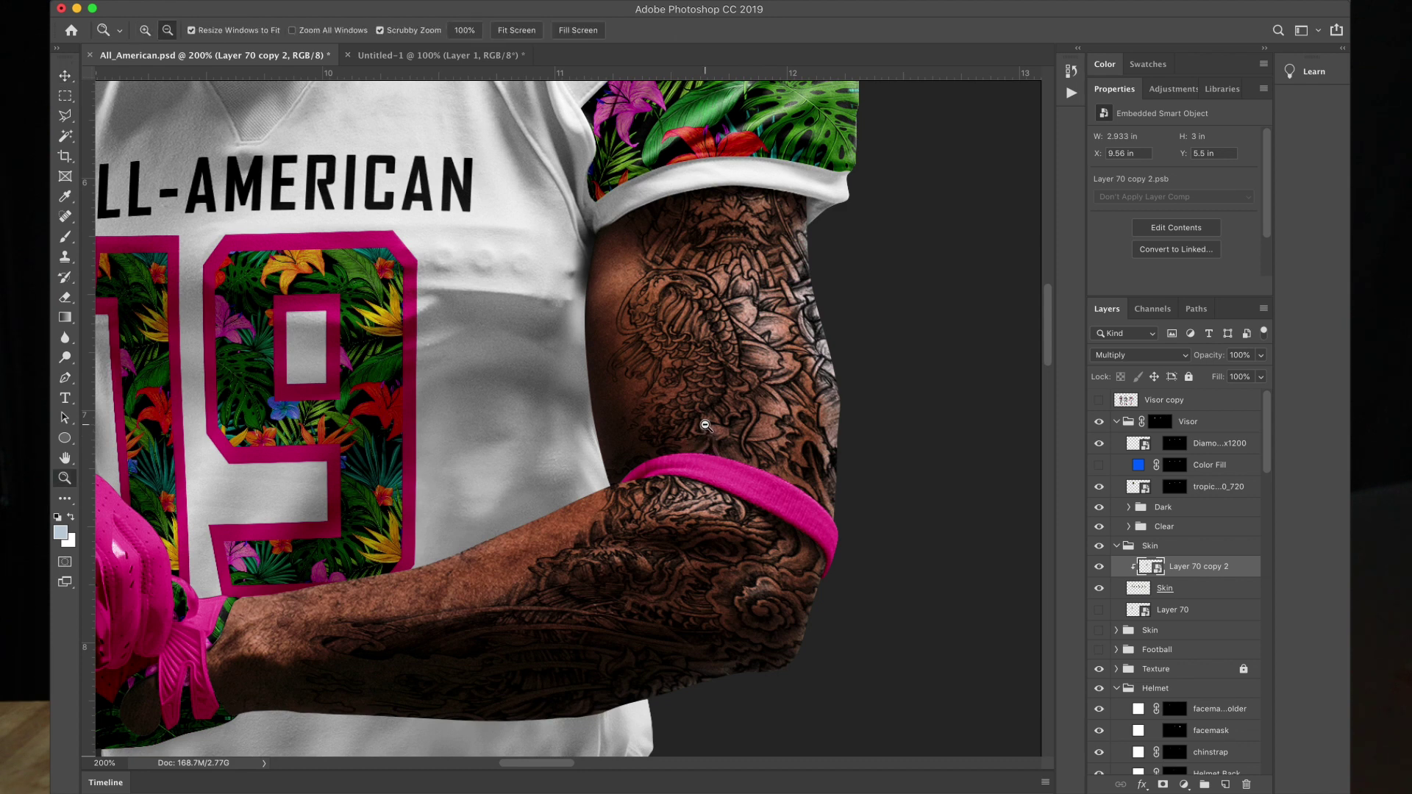
{"action": "left_click", "coordinate": [708, 450], "text": "alt+space"}
{"action": "key", "text": "ctrl+r"}
{"action": "left_click_drag", "start_coordinate": [682, 422], "coordinate": [722, 501]}
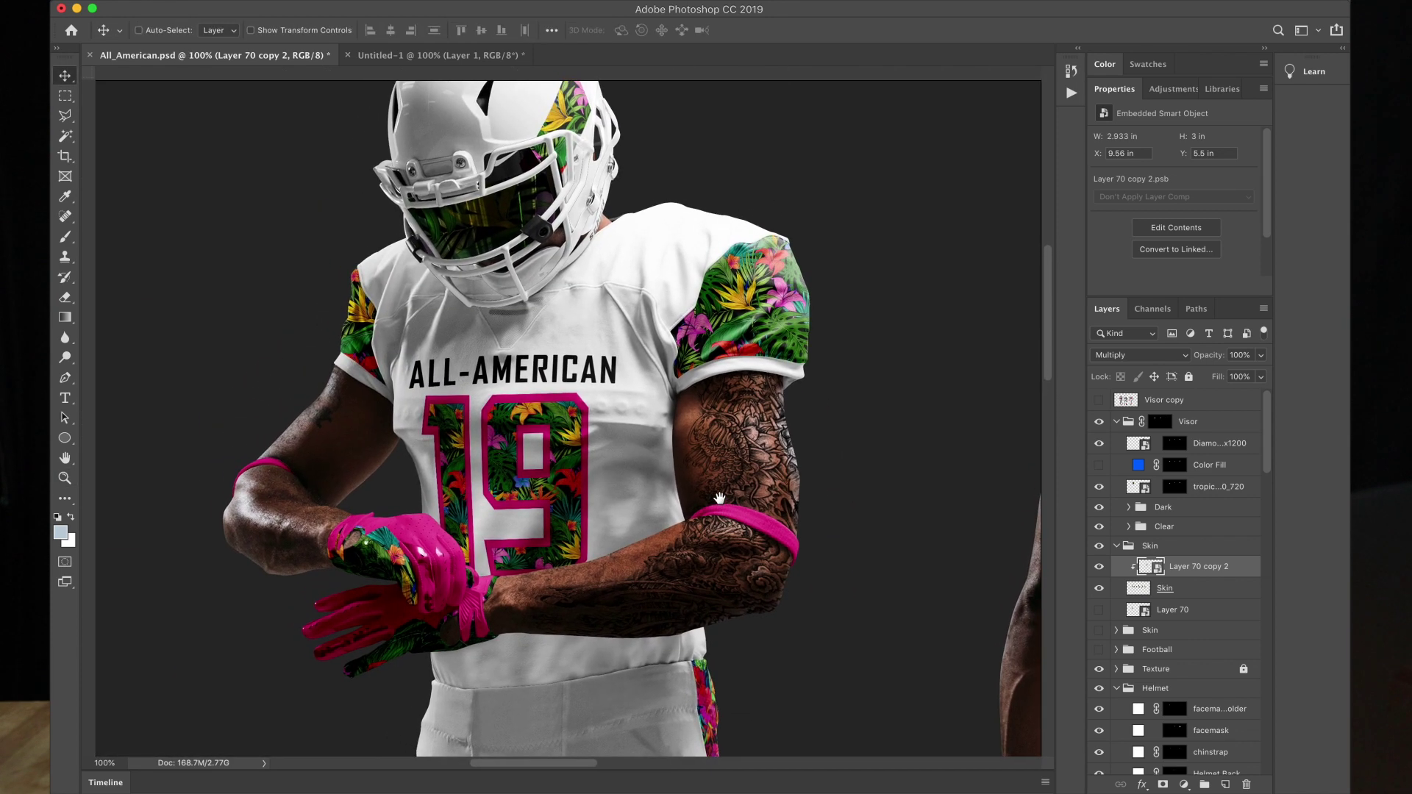
{"action": "double_click", "coordinate": [1242, 570]}
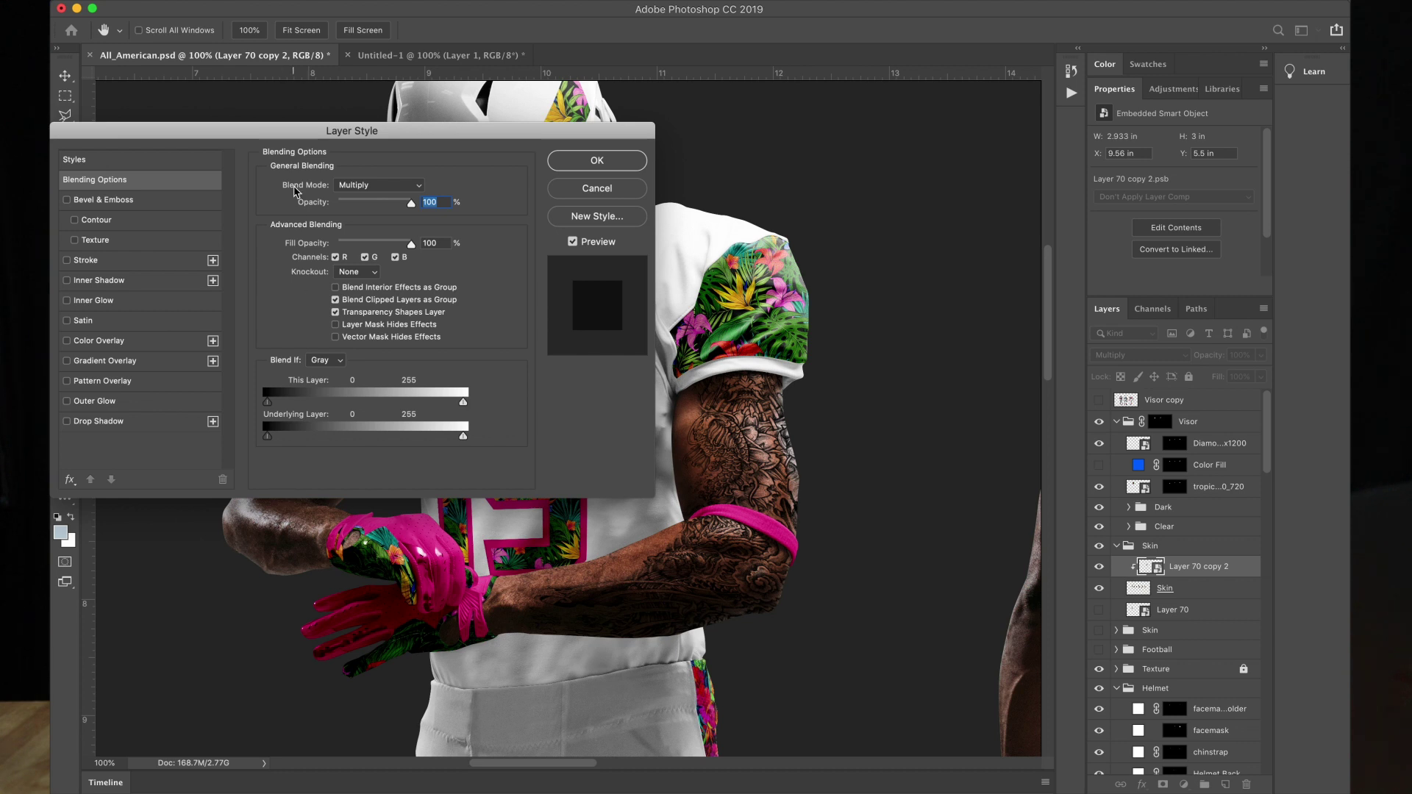
Step: Split the Underlying Layer Blend If sliders to 0/100 and 41 for shadows and highlights
{"action": "left_click_drag", "start_coordinate": [269, 133], "coordinate": [268, 148]}
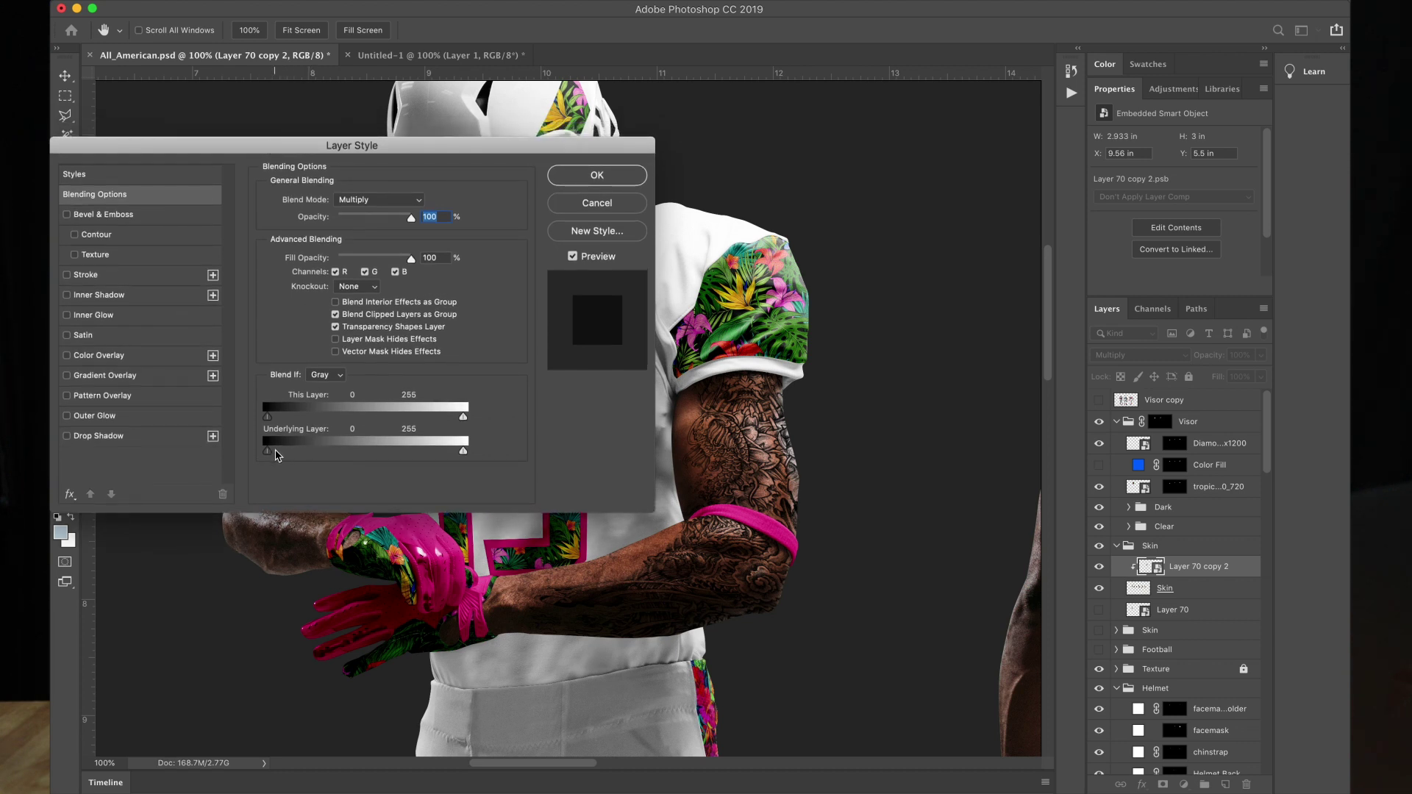
{"action": "mouse_move", "coordinate": [269, 456]}
{"action": "left_mouse_down"}
{"action": "mouse_move", "coordinate": [346, 458]}
{"action": "mouse_move", "coordinate": [254, 461]}
{"action": "left_mouse_up"}
{"action": "left_click_drag", "start_coordinate": [269, 454], "coordinate": [346, 459]}
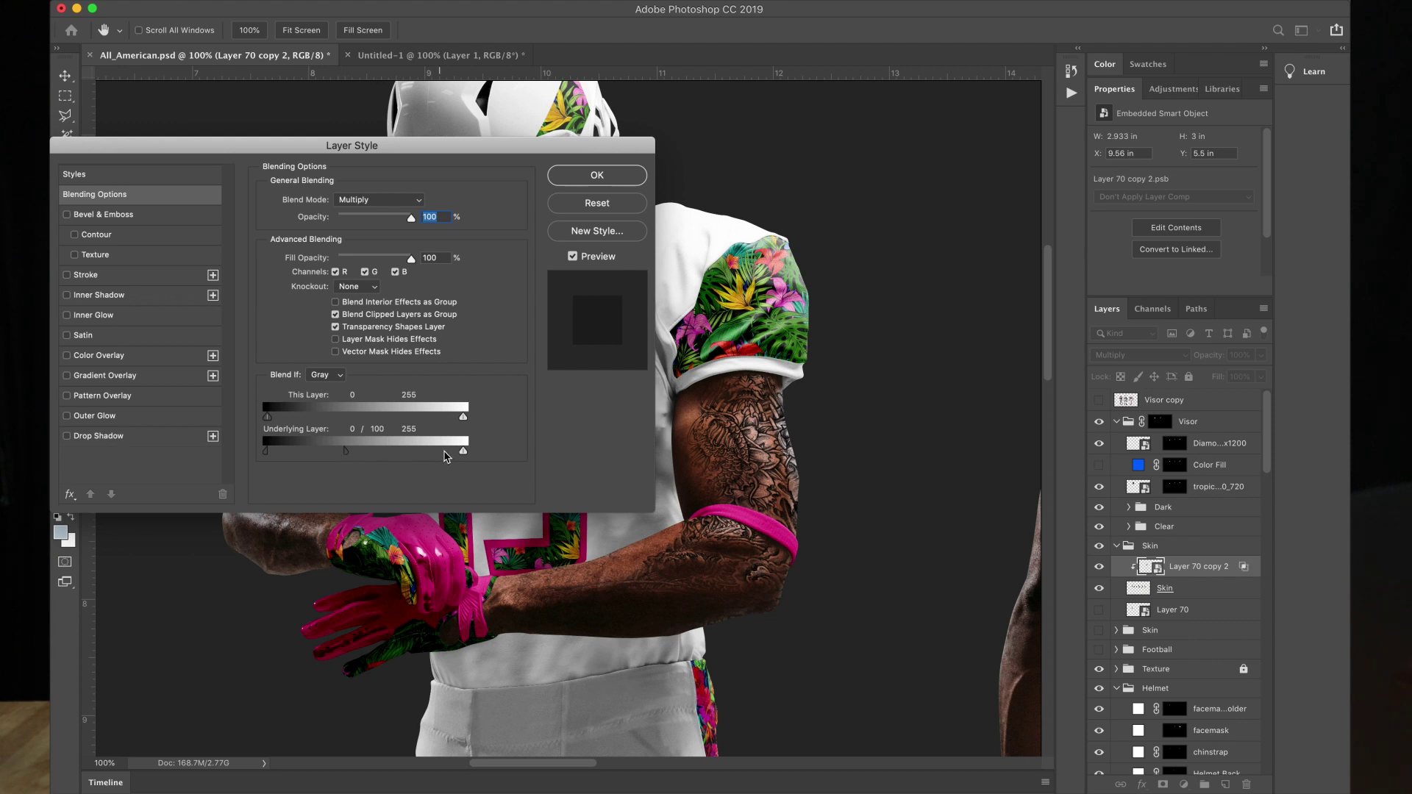
{"action": "key", "text": "alt"}
{"action": "left_click_drag", "start_coordinate": [463, 451], "coordinate": [302, 456]}
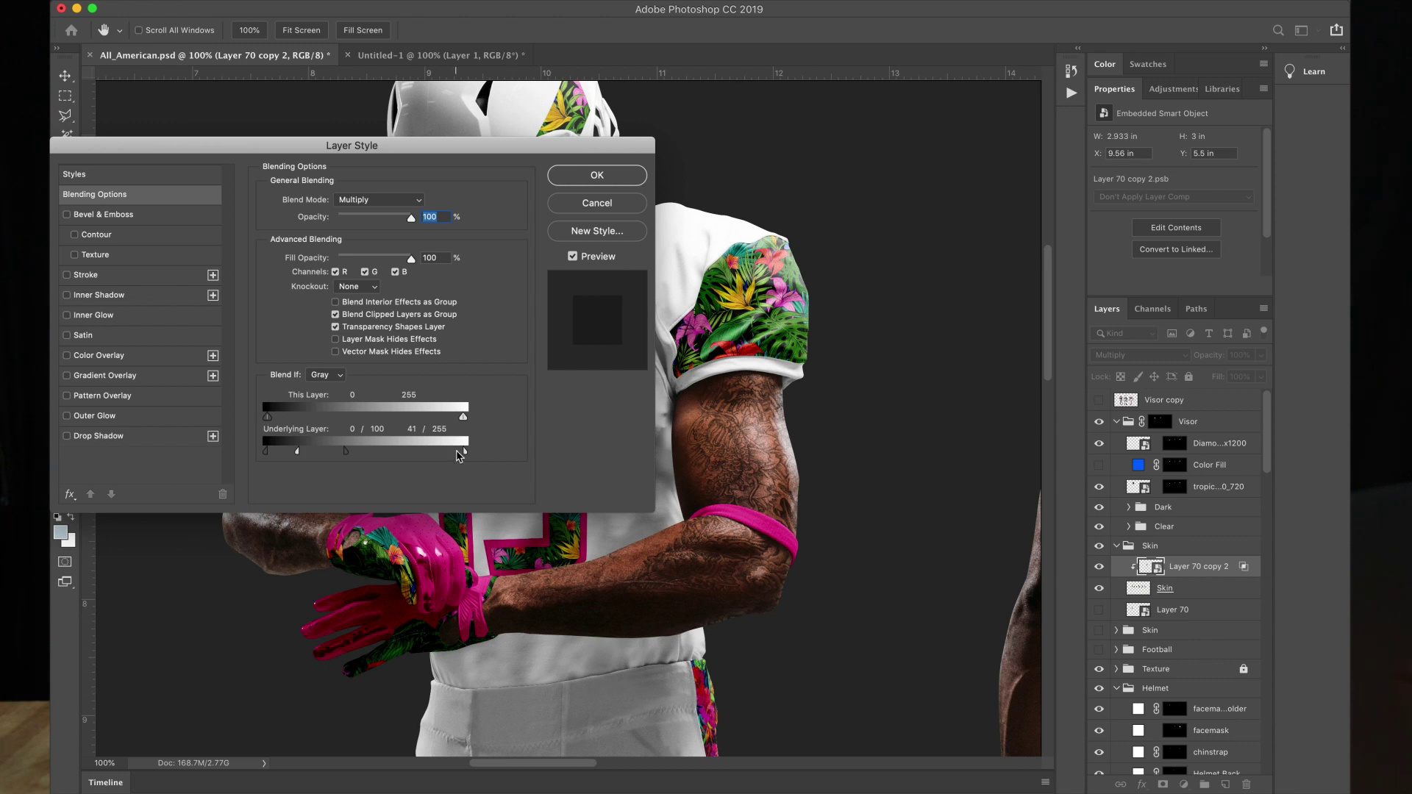
Step: Confirm the Layer Style, then zoom into the arm tattoo and back out to 100%
{"action": "left_click", "coordinate": [588, 177]}
{"action": "left_click", "coordinate": [65, 478]}
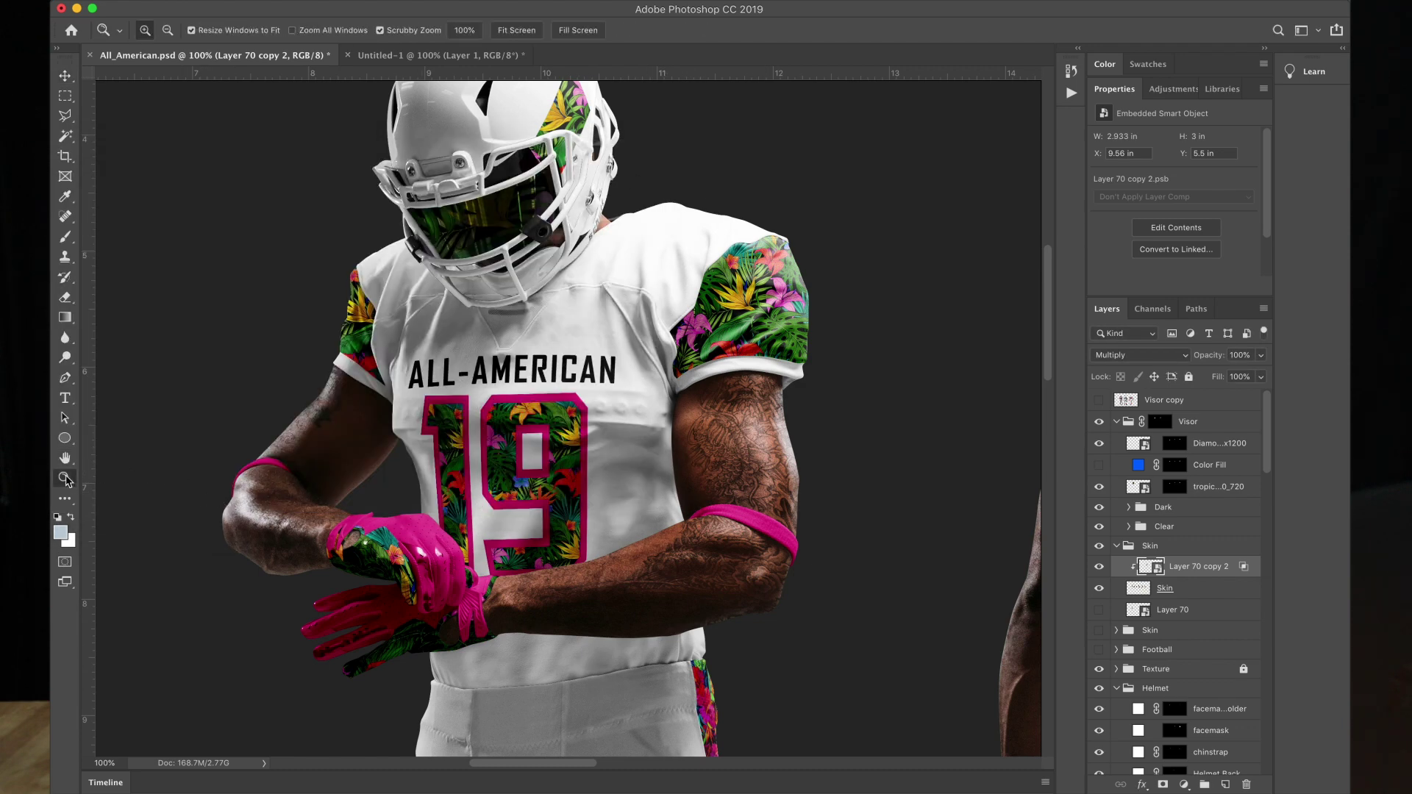
{"action": "left_click", "coordinate": [680, 450]}
{"action": "scroll", "coordinate": [715, 504], "scroll_direction": "down", "scroll_amount": 2}
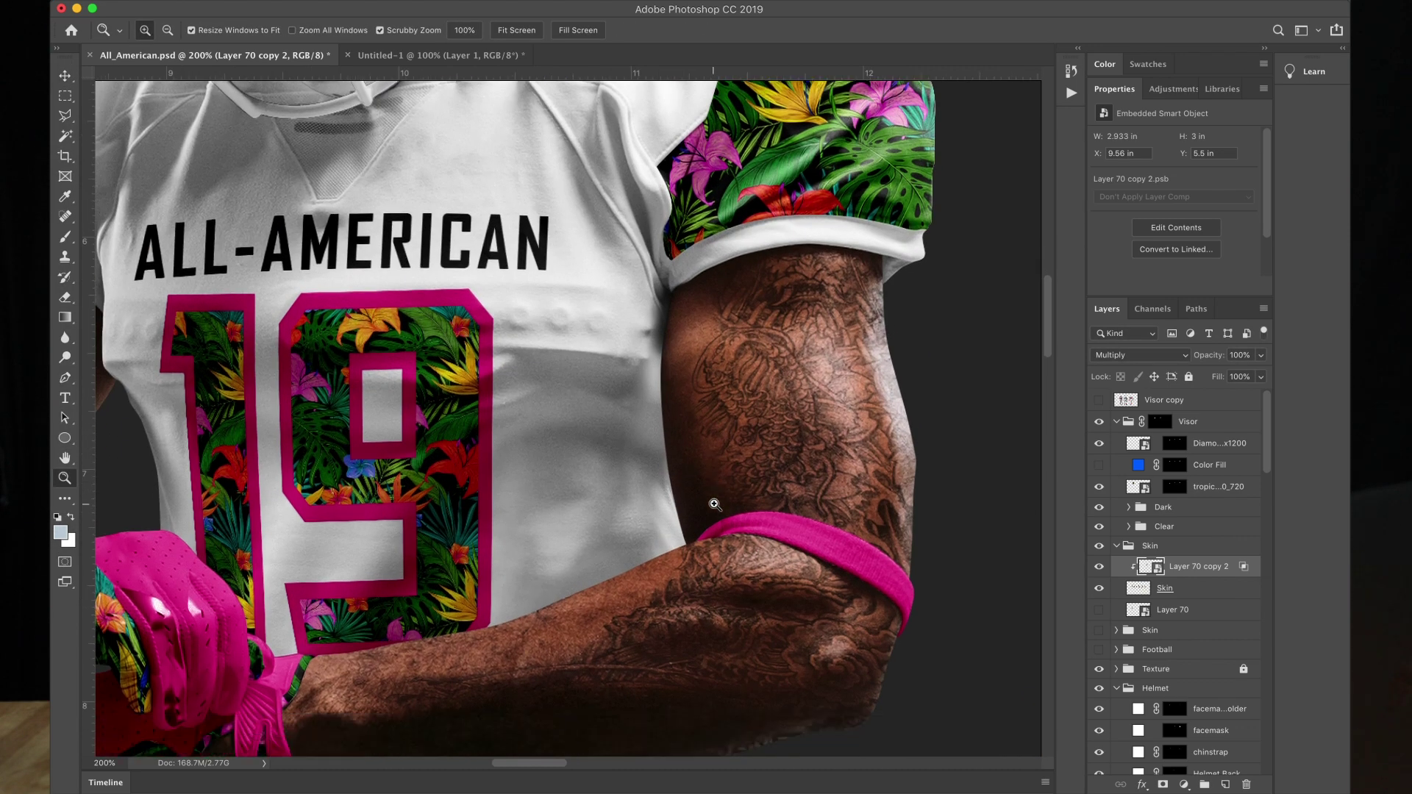
{"action": "scroll", "coordinate": [715, 504], "scroll_direction": "down", "scroll_amount": 2}
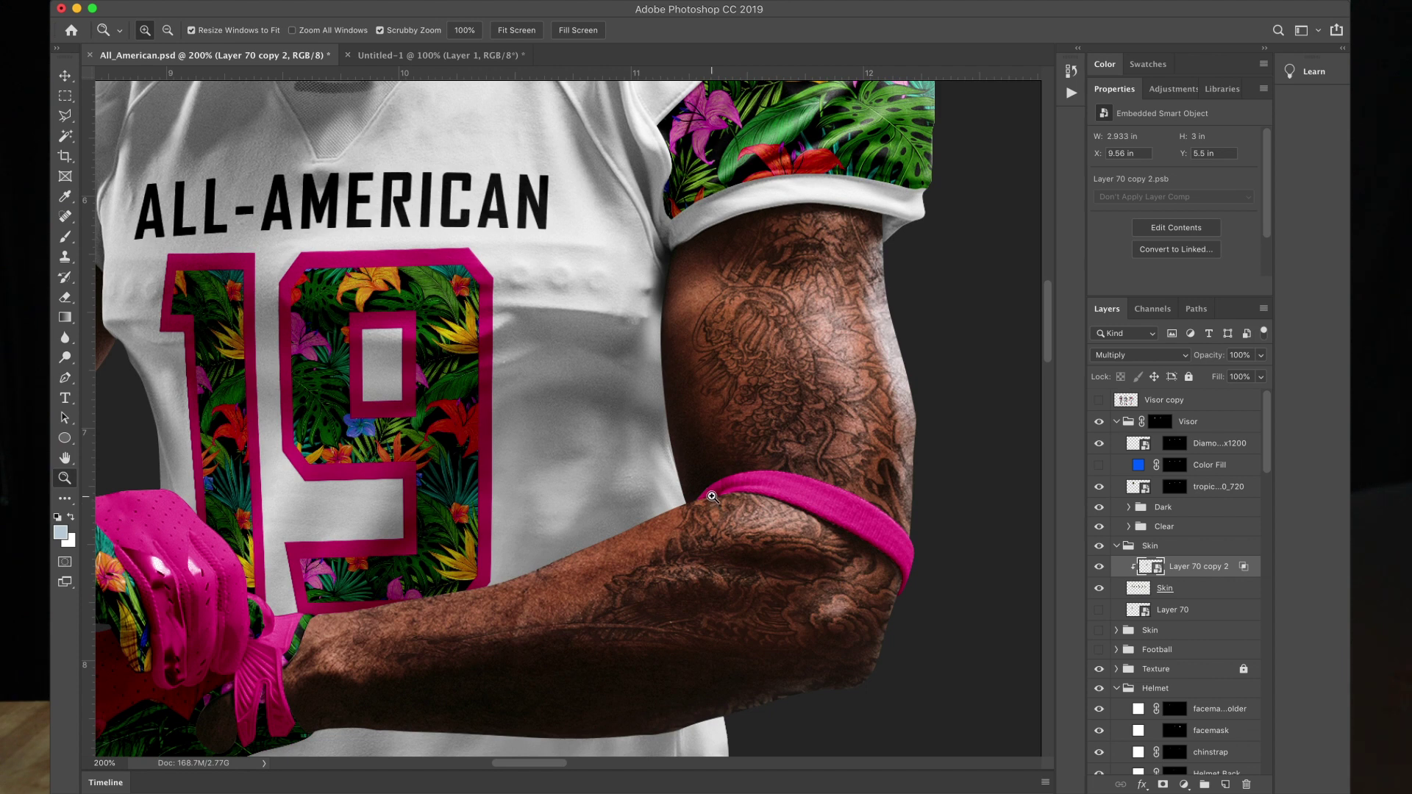
{"action": "left_click", "coordinate": [624, 451], "text": "alt"}
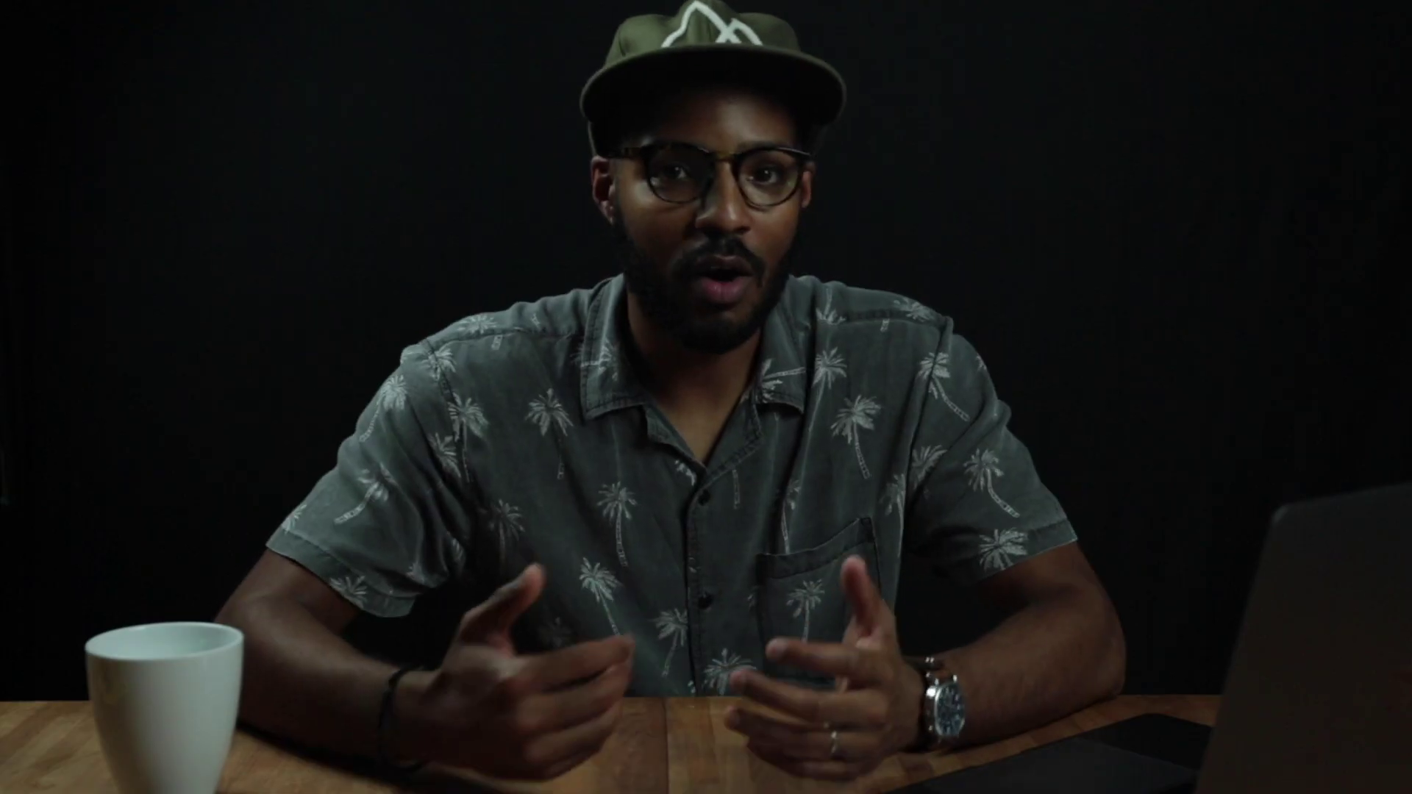